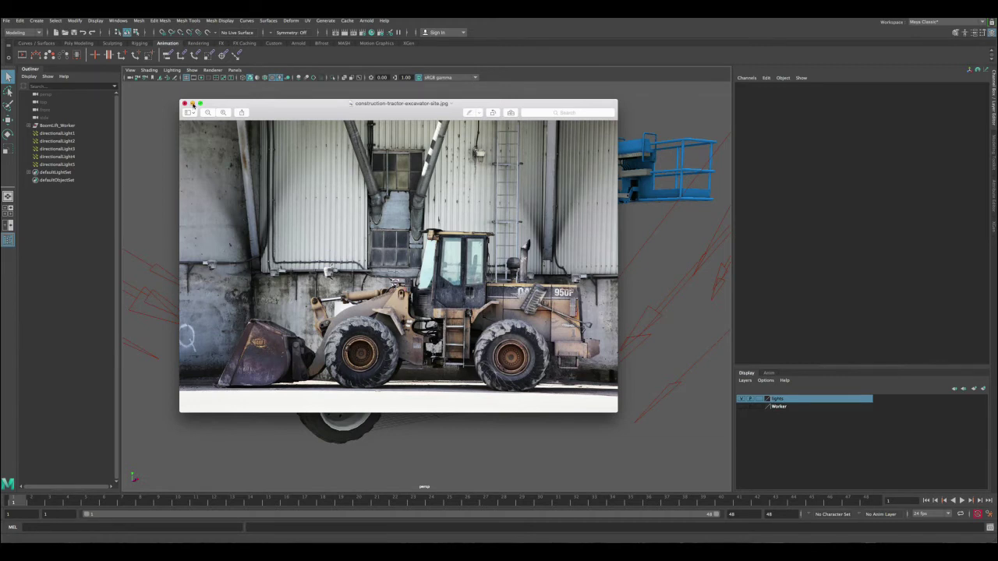
Step: Close the reference photo and orbit the persp view toward a side view of the boom lift
left_click(192, 105)
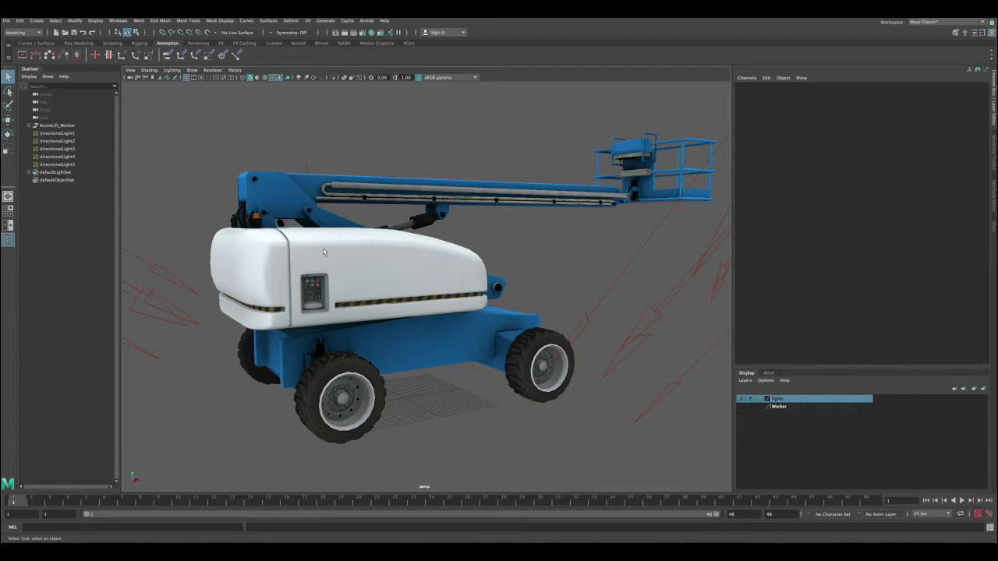
left_click_drag(326, 251, 370, 241, "alt")
right_click_drag(369, 240, 398, 241, "alt")
left_click_drag(397, 242, 343, 273, "alt")
right_click_drag(343, 273, 322, 293, "alt")
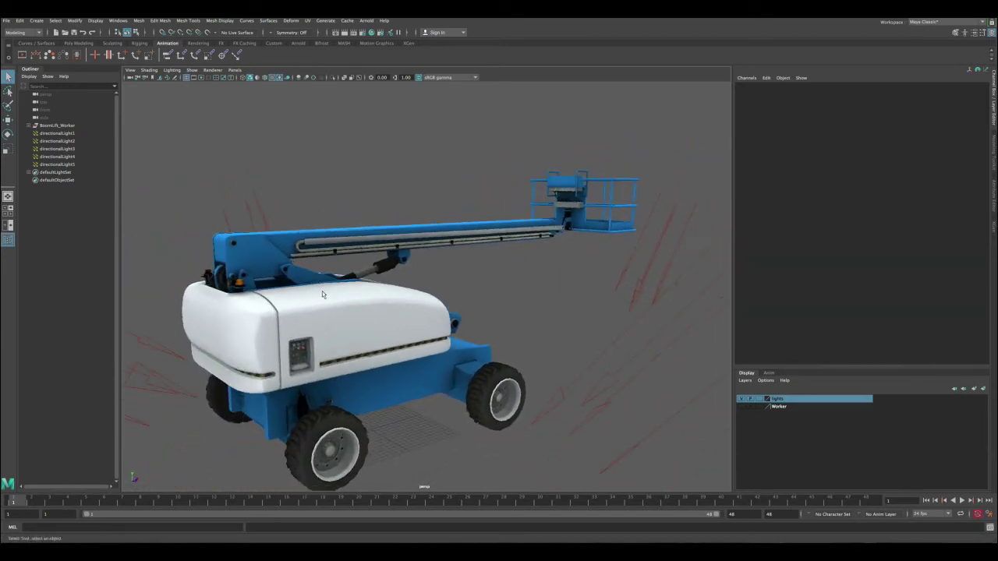
left_click_drag(323, 294, 437, 351, "alt")
Step: Inspect the control panel up close, then turn on the 1280 x 720 resolution gate with the lift side-on
right_click_drag(437, 350, 471, 366, "alt")
left_click_drag(470, 366, 494, 285, "alt")
right_click_drag(494, 285, 472, 292, "alt")
left_click_drag(472, 292, 463, 290, "alt")
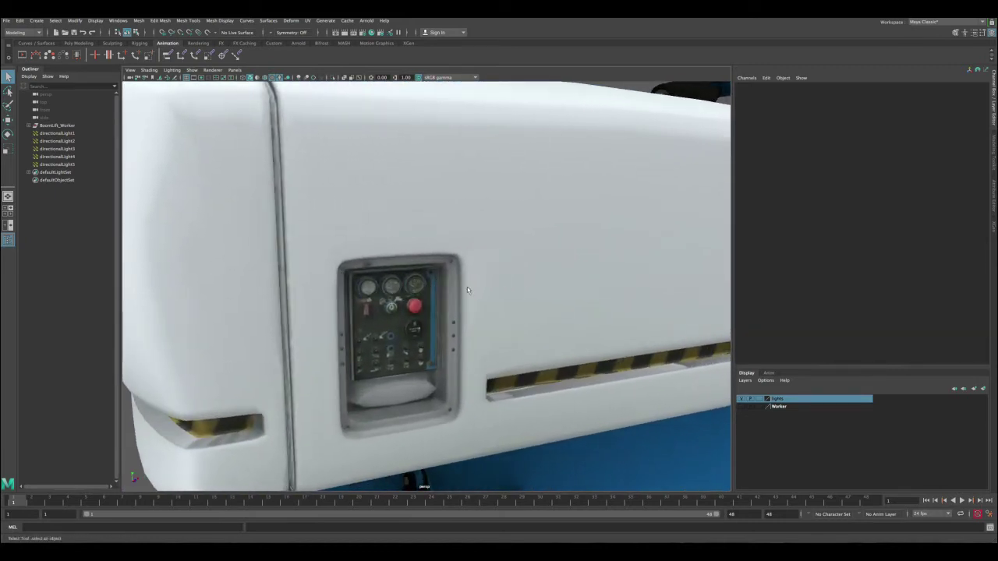
right_click_drag(463, 290, 406, 254, "alt")
left_click_drag(405, 254, 352, 222, "alt")
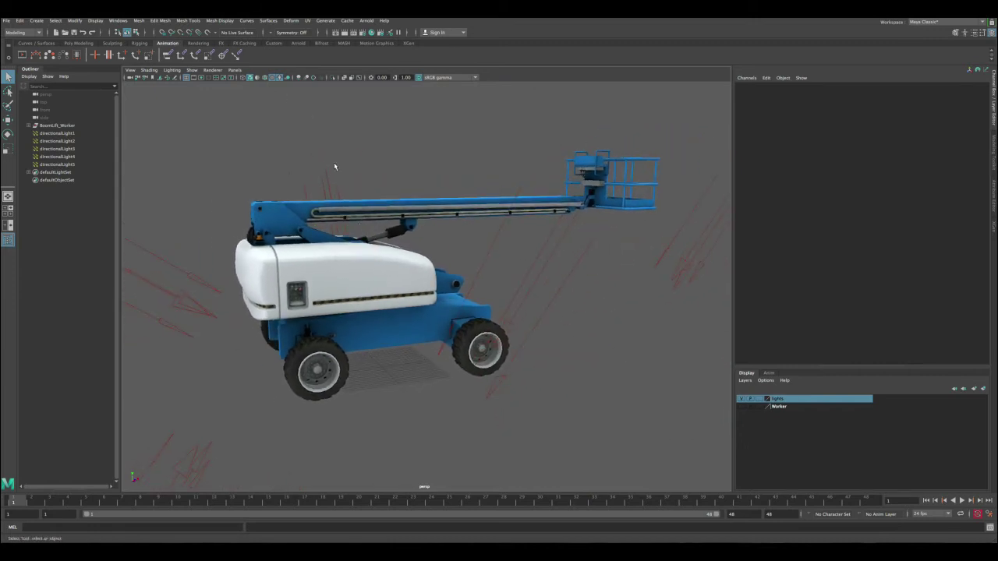
left_click(201, 78)
left_click_drag(319, 149, 342, 192, "alt")
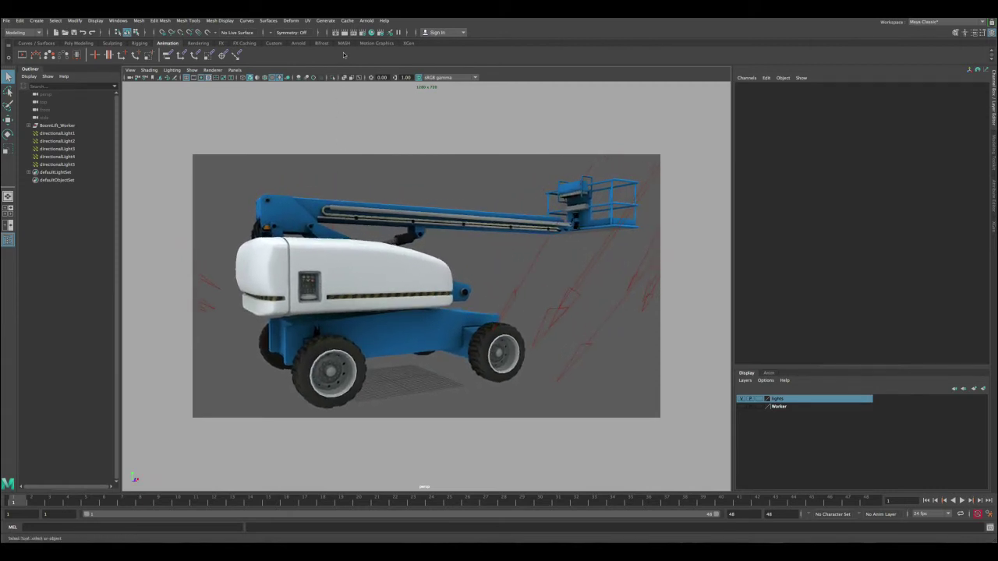
left_click(341, 32)
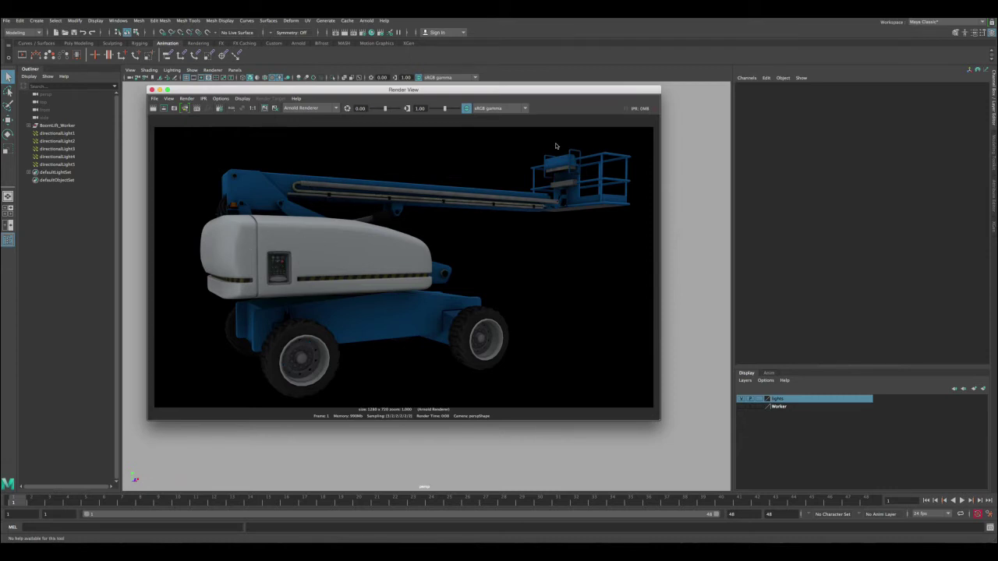
left_click(265, 108)
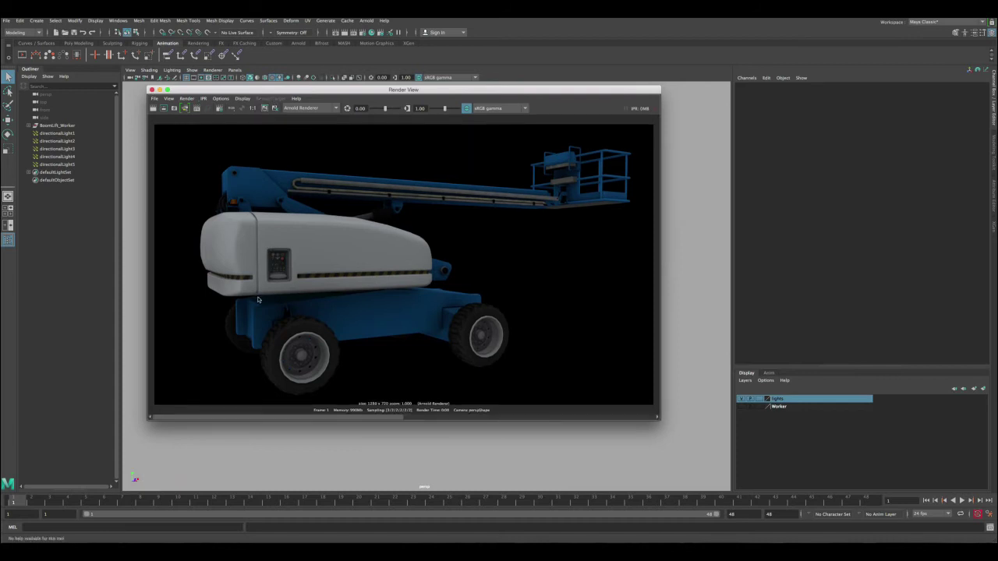
left_click(152, 89)
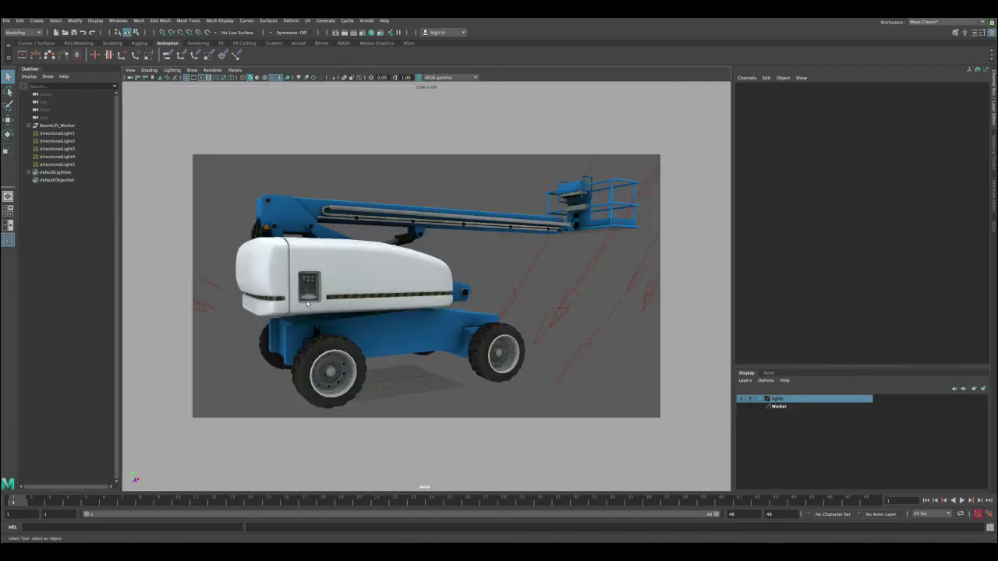
Step: Assign a new Arnold aiAmbientOcclusion shader to the boom lift and show aiAmbientOcclusion1's attributes
left_click(335, 256)
right_click_drag(327, 252, 334, 452)
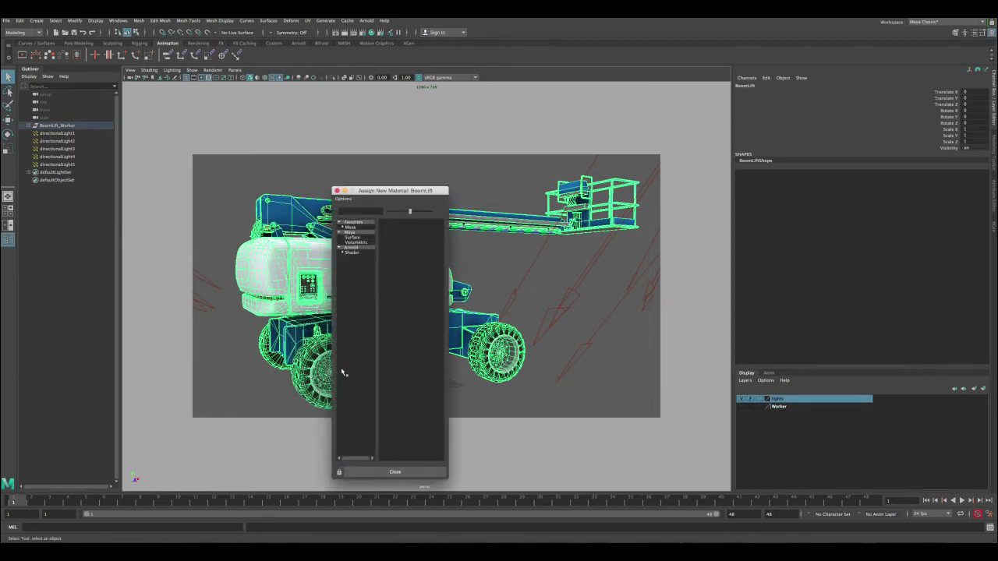
left_click(349, 249)
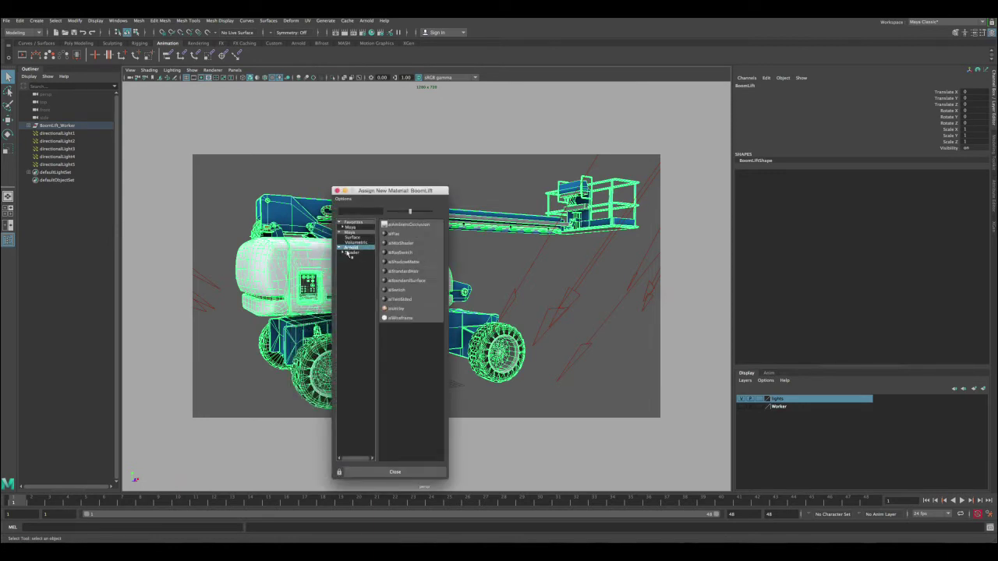
left_click(403, 225)
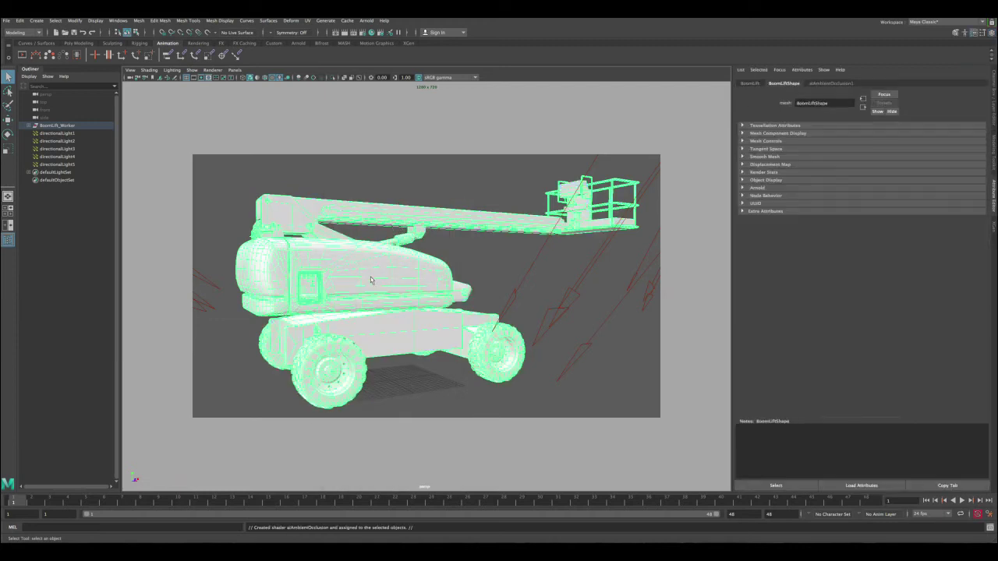
key("ctrl+a")
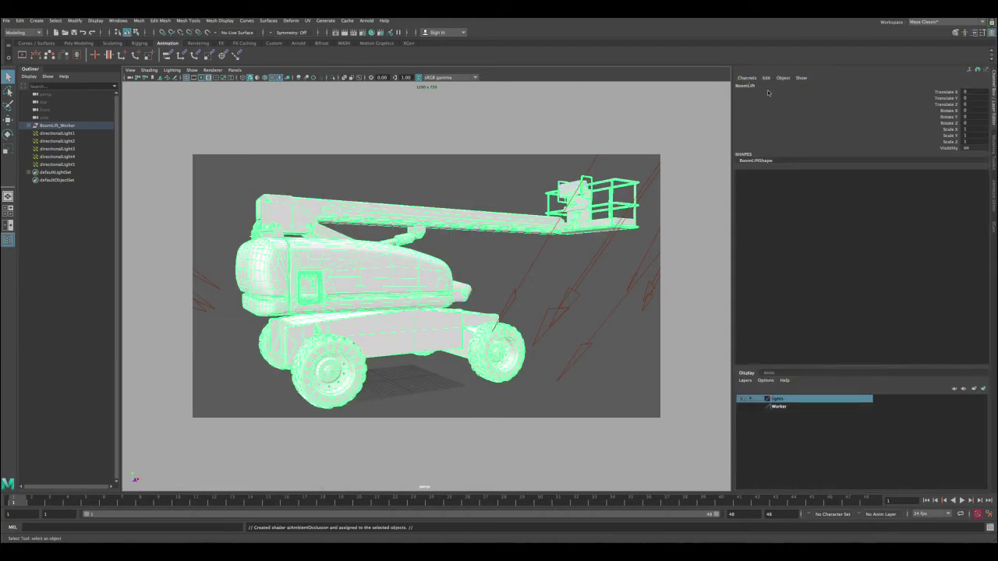
key("ctrl+a")
left_click(831, 83)
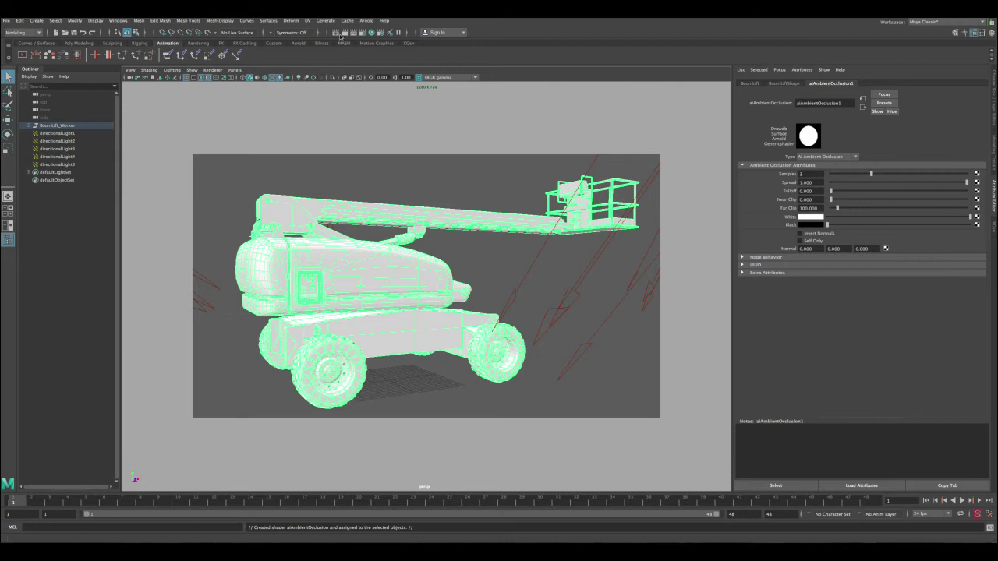
Step: Render the white occlusion pass, compare it with the textured render, and keep the image
left_click(346, 35)
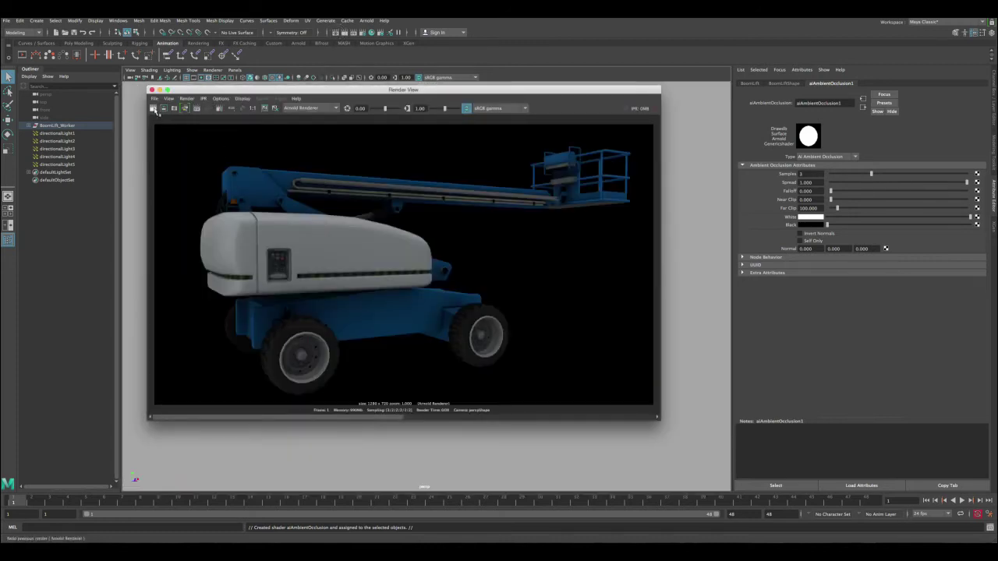
left_click(154, 109)
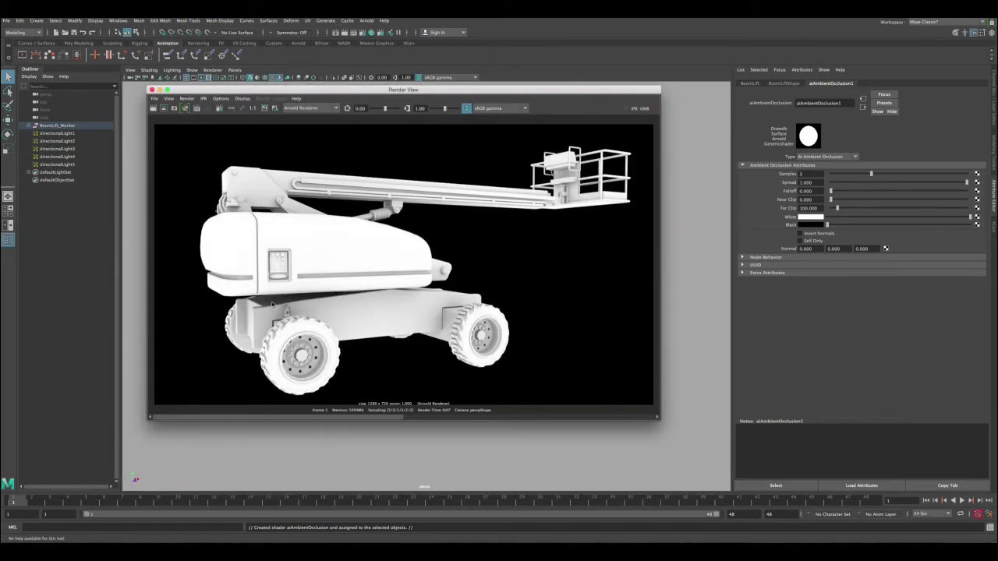
left_click(444, 418)
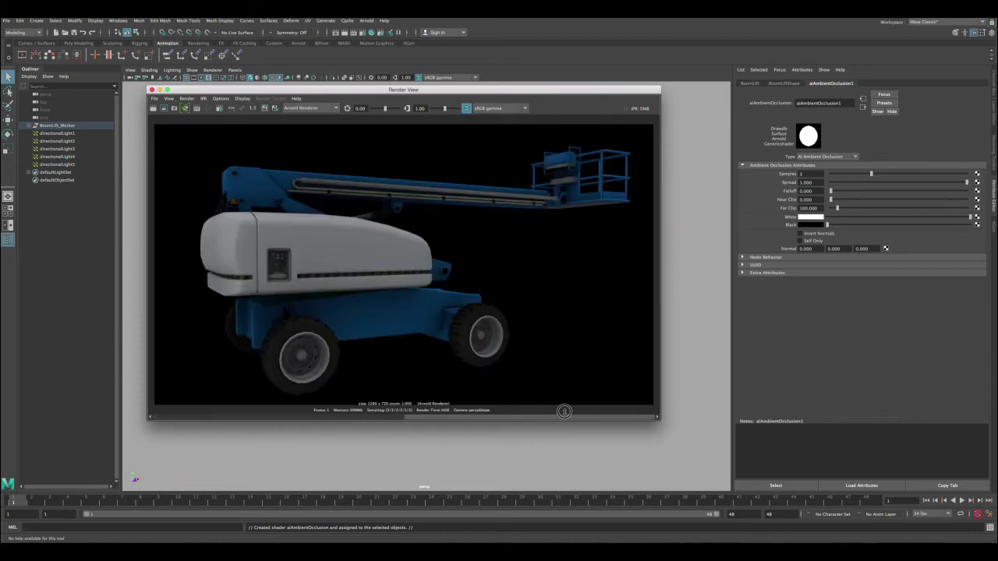
left_click(296, 417)
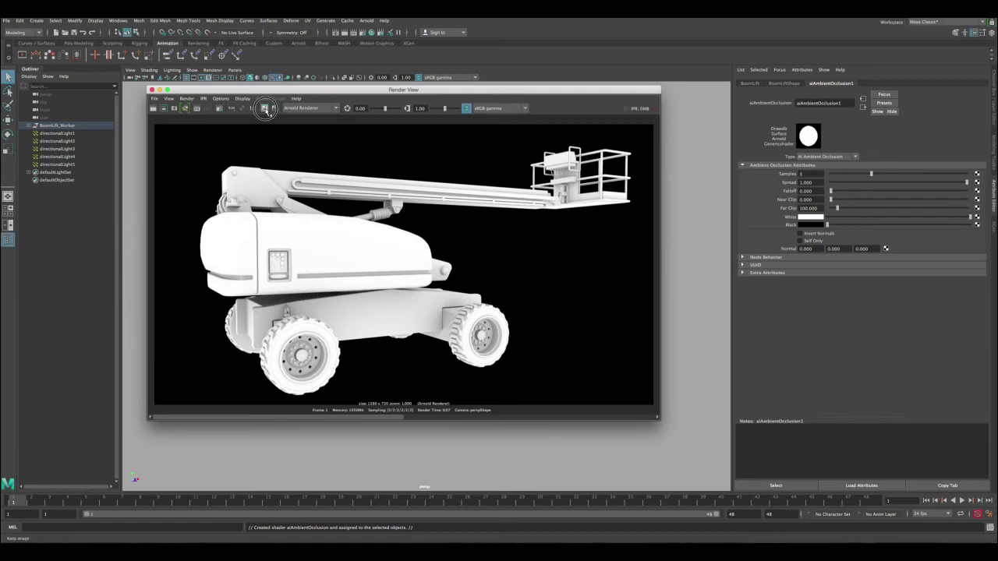
left_click(264, 108)
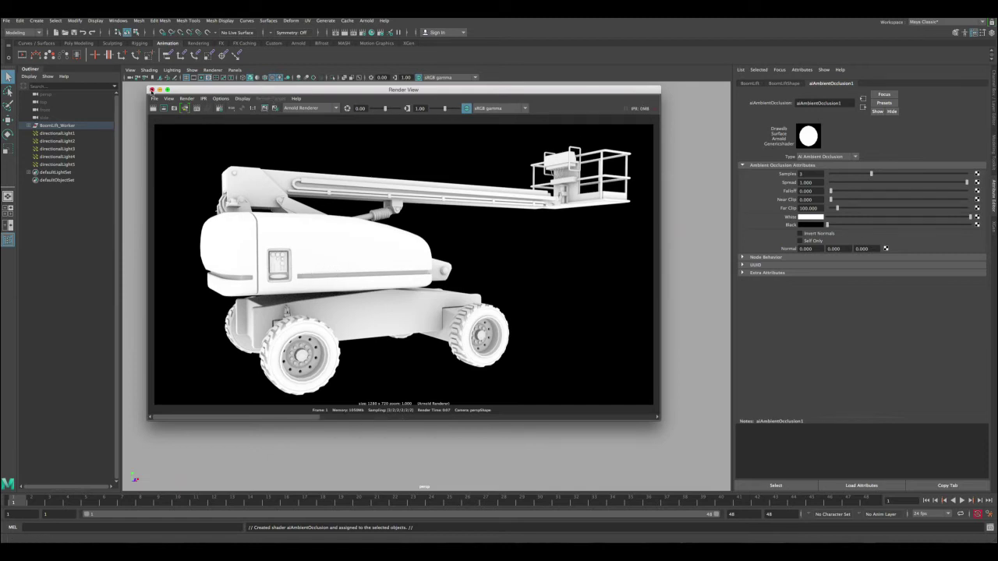
left_click(152, 91)
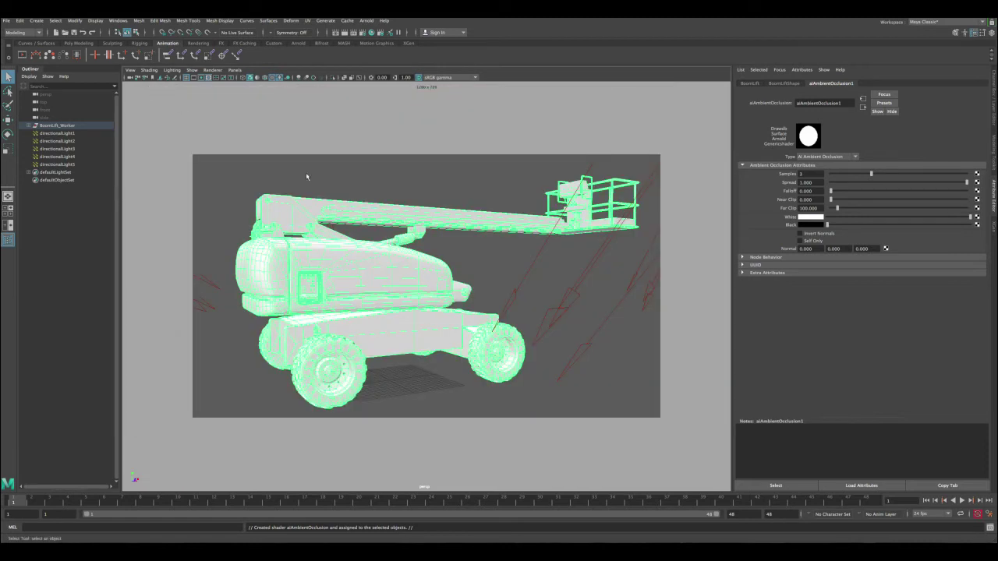
Step: Enable Invert Normals and re-render, leaving the lift almost entirely black except a few edges
left_click(807, 235)
left_click(341, 32)
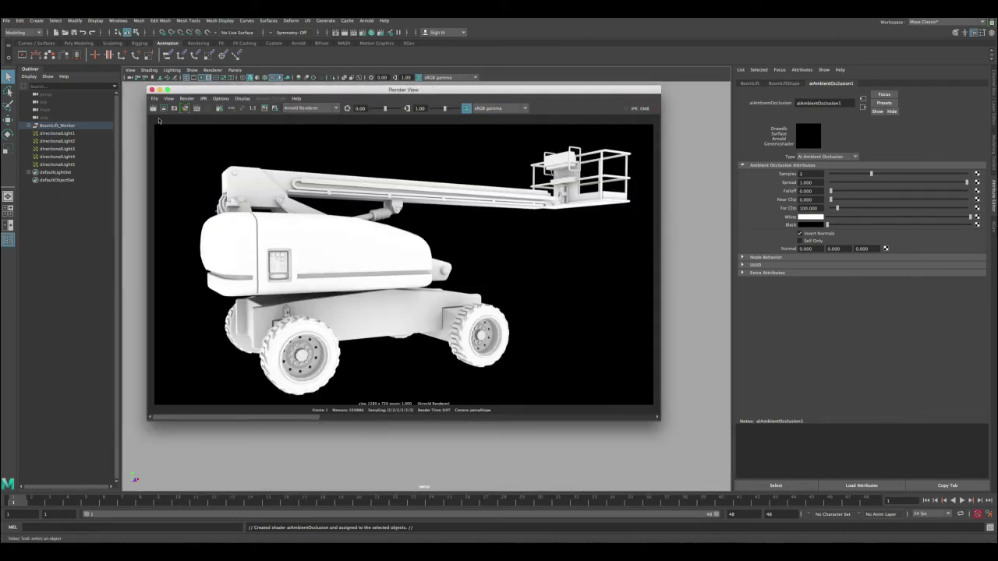
left_click(154, 109)
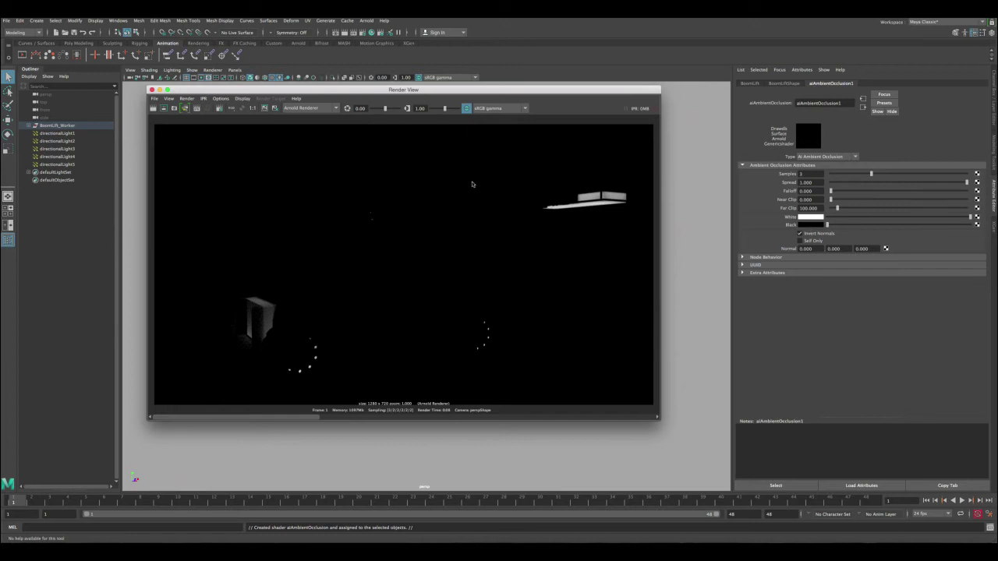
Step: Connect a Fractal texture to the aiAmbientOcclusion1 shader's Black colour
left_click(152, 90)
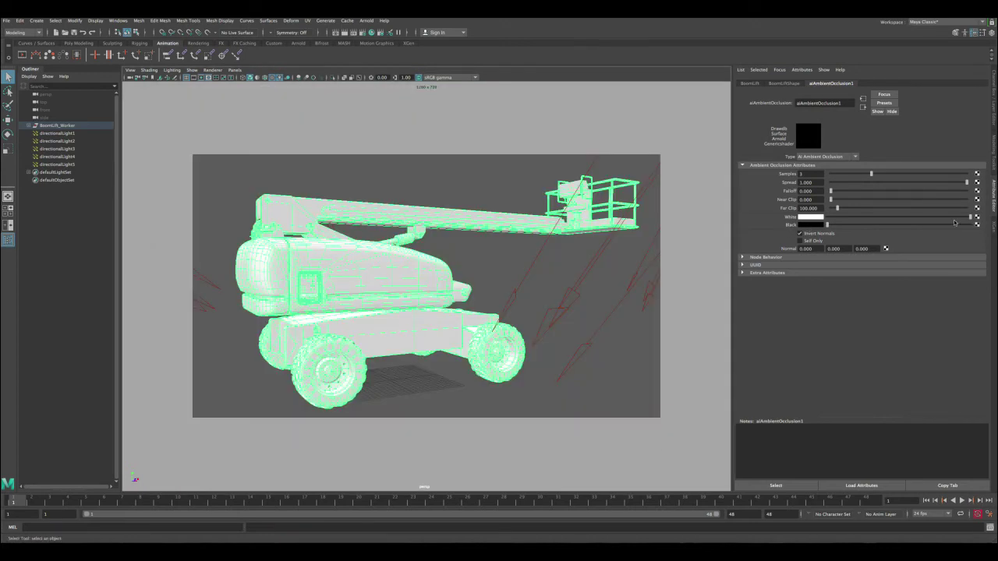
left_click(977, 226)
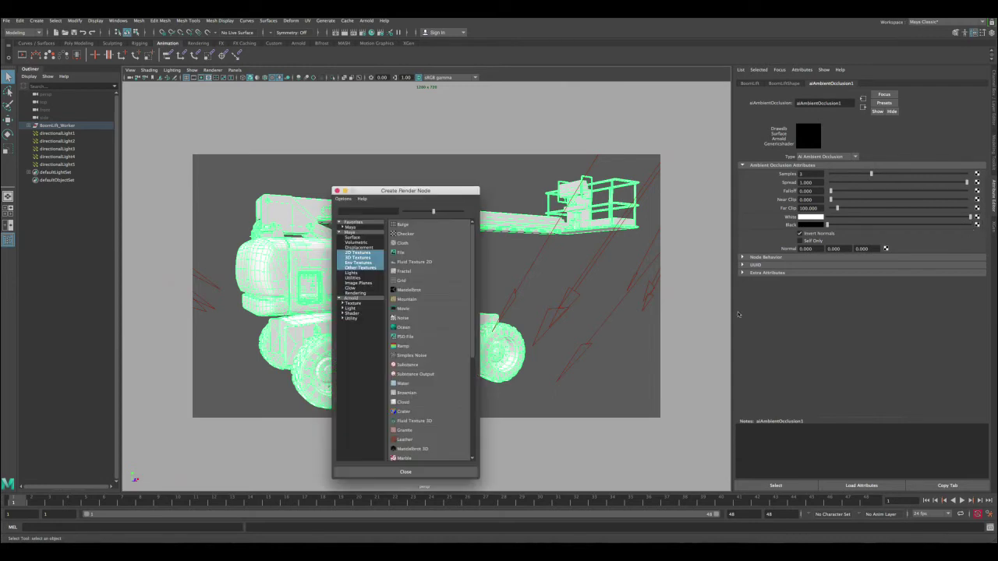
left_click(405, 272)
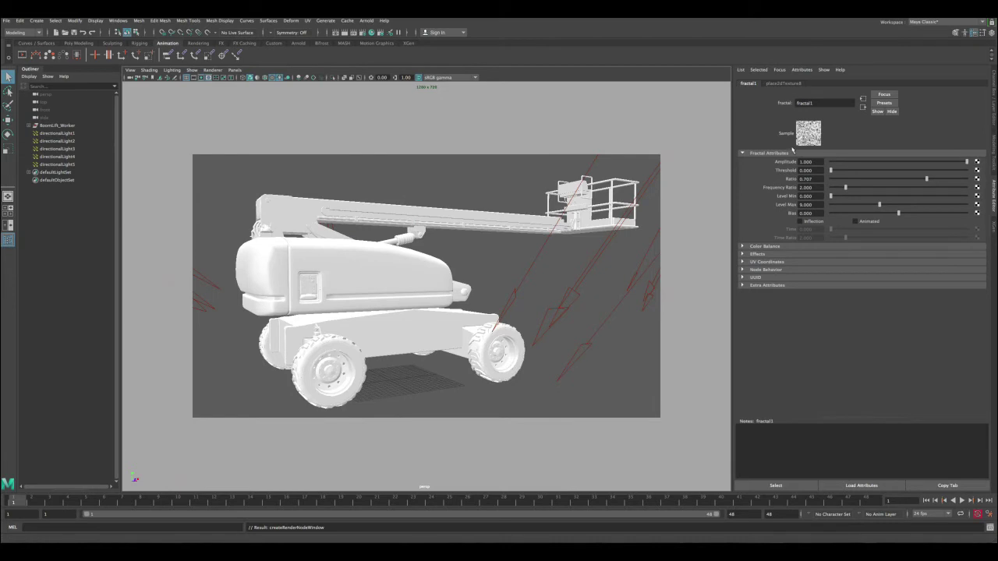
left_click(863, 107)
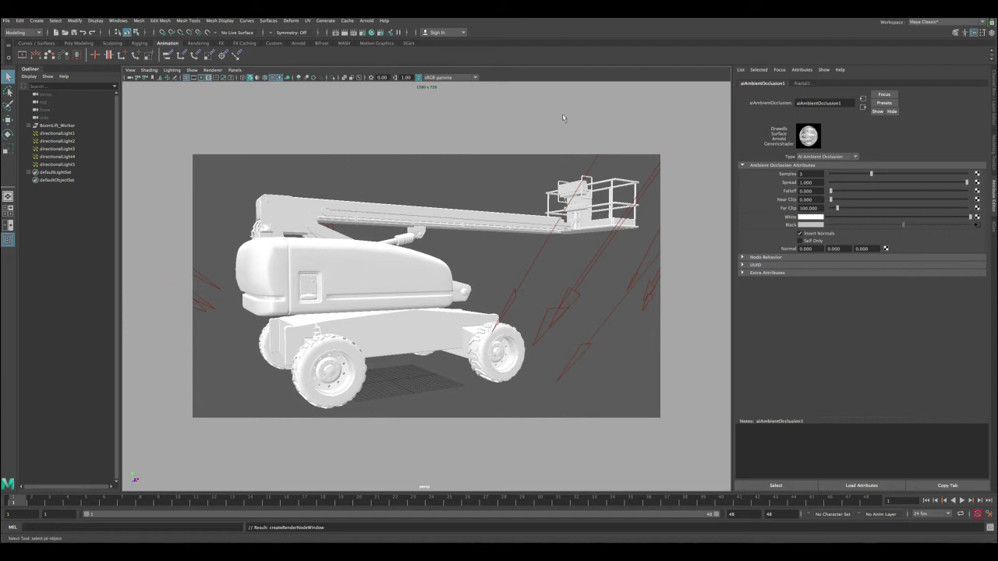
Step: Re-render the fractal-grime occlusion pass, browse stored renders, and tick Invert Normals
left_click(343, 34)
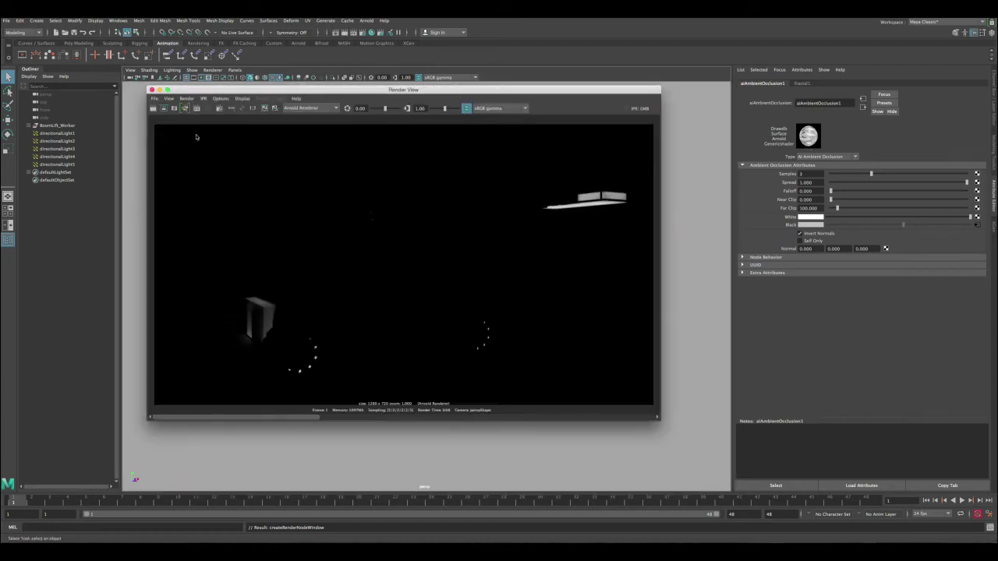
left_click(154, 108)
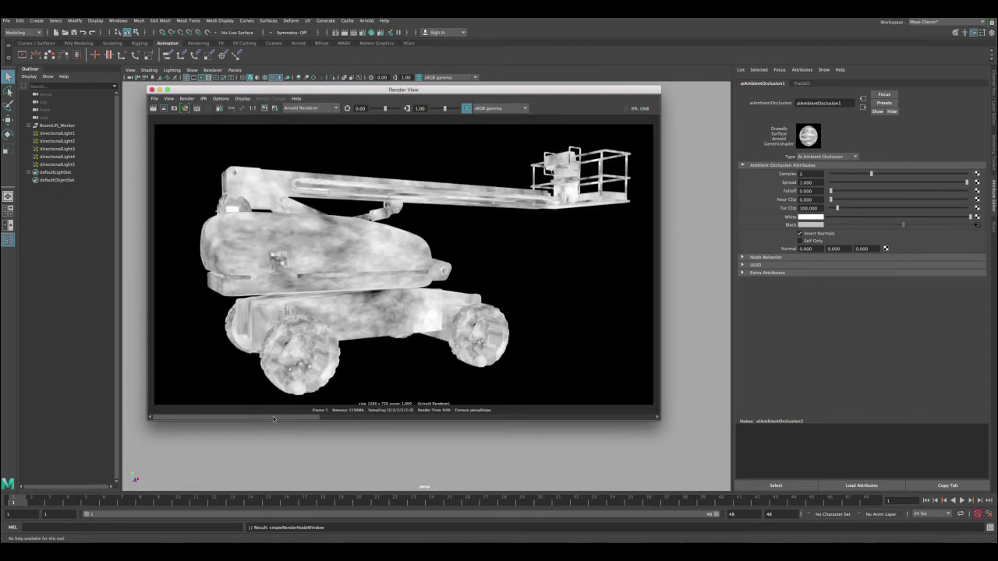
left_click(375, 418)
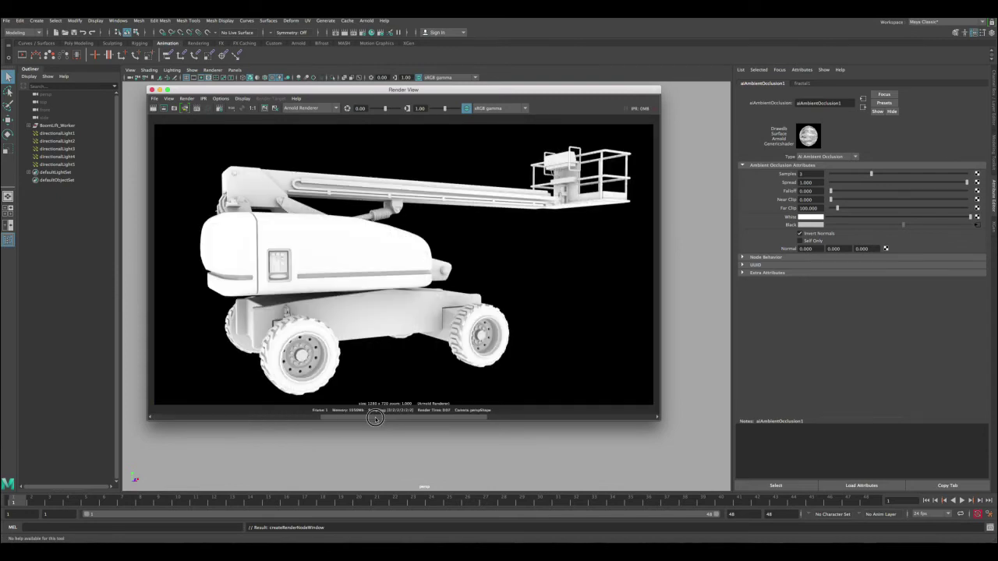
left_click_drag(357, 418, 209, 410)
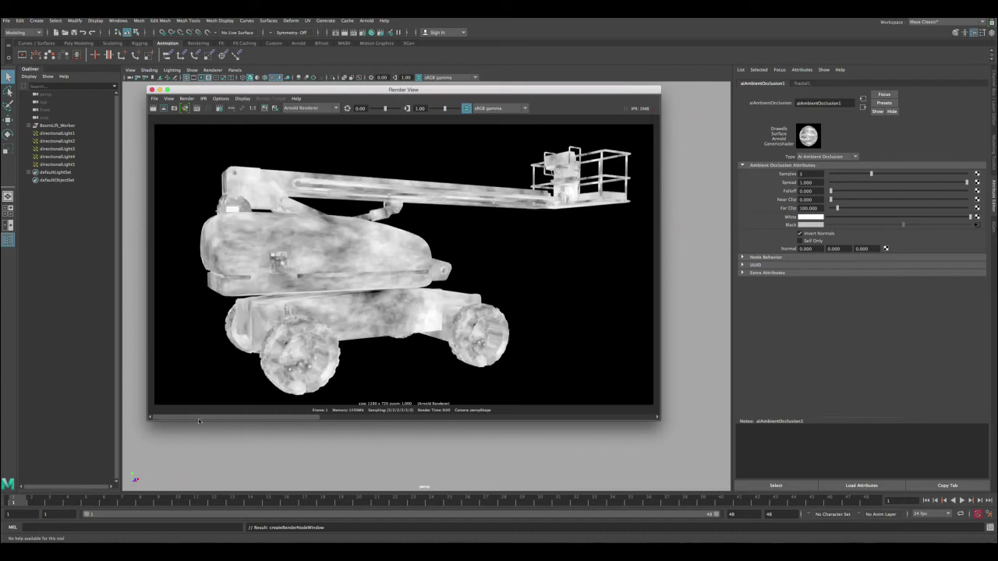
left_click(797, 232)
Step: Keep the current render and set the occlusion Near Clip to 10
left_click(266, 110)
left_click(814, 200)
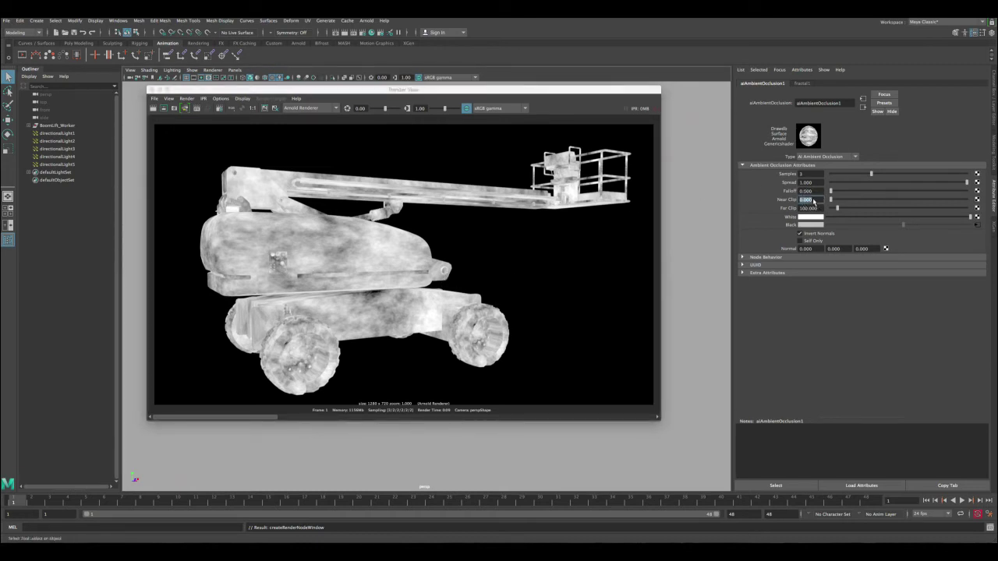
type("10")
key("Return")
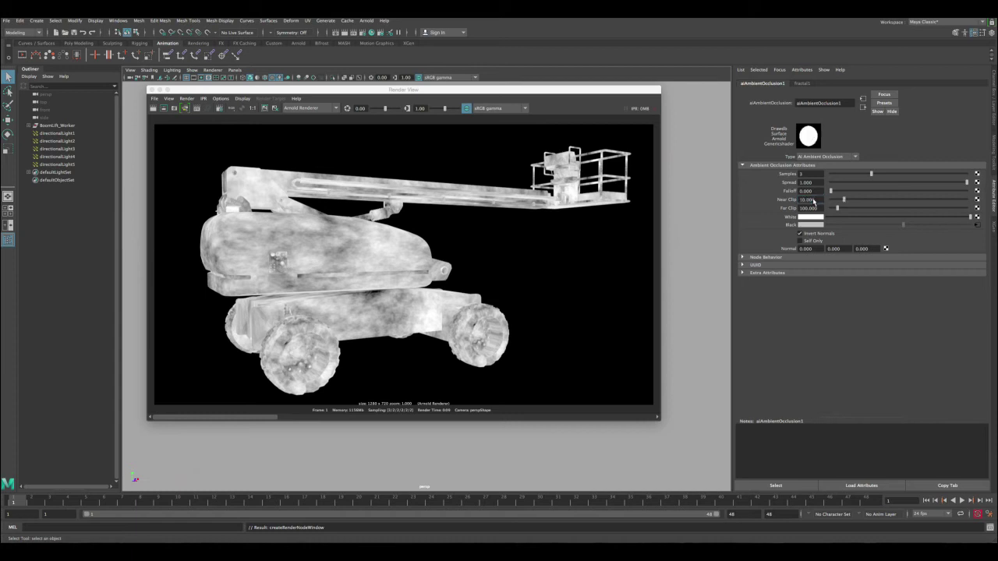
Step: Re-render with Near Clip 10 and scrub the image history to compare the lighter dirt
left_click(265, 108)
left_click(153, 108)
left_click_drag(295, 419, 222, 419)
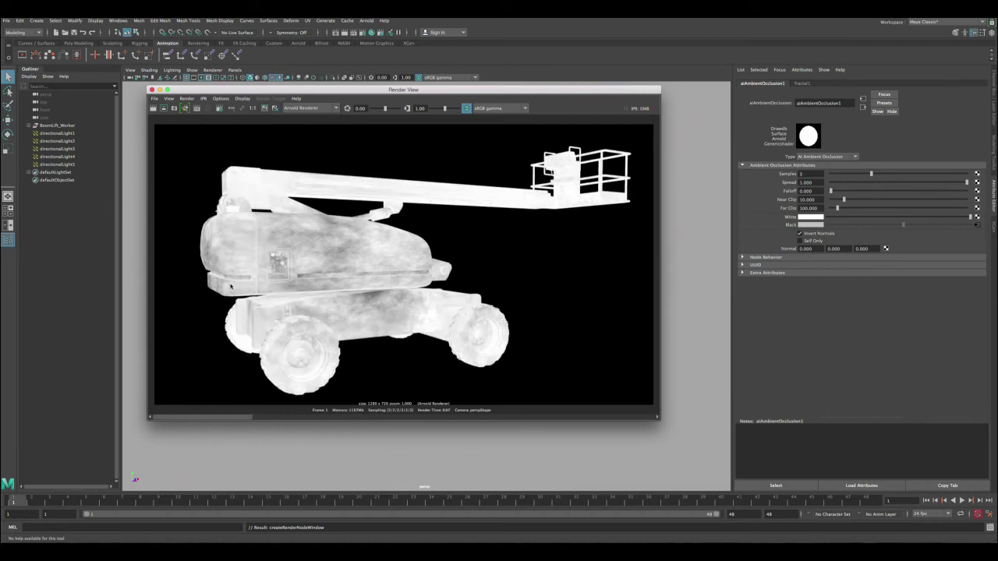
mouse_move(241, 419)
left_mouse_down()
mouse_move(296, 418)
mouse_move(234, 417)
left_mouse_up()
mouse_move(231, 418)
left_mouse_down()
mouse_move(303, 418)
mouse_move(219, 418)
mouse_move(325, 414)
mouse_move(234, 418)
left_mouse_up()
mouse_move(238, 420)
left_mouse_down()
mouse_move(327, 414)
mouse_move(250, 416)
left_mouse_up()
Step: Set the occlusion Near Clip to 3 and re-render the AO pass
double_click(808, 199)
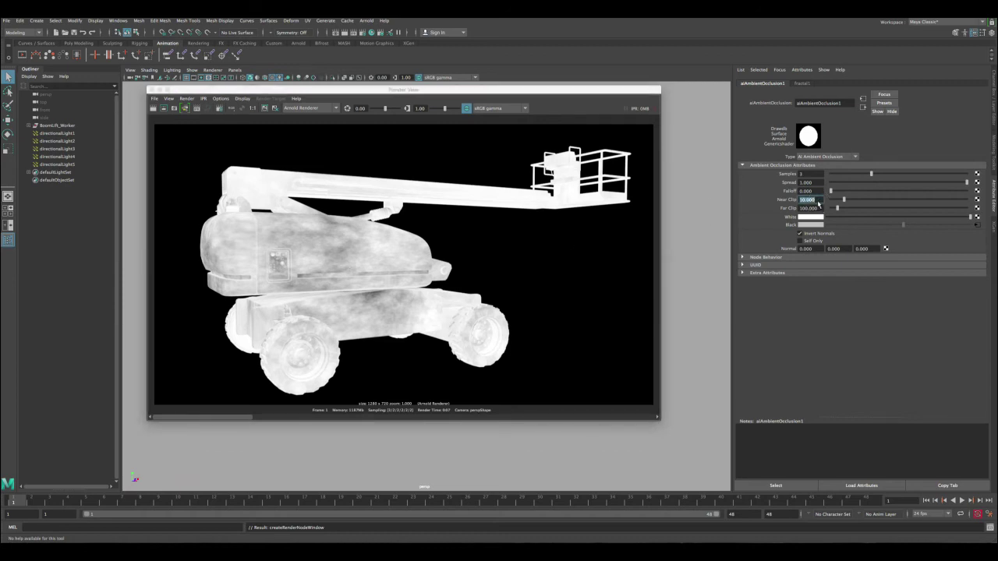
type("3")
key("Return")
left_click(234, 111)
left_click(154, 111)
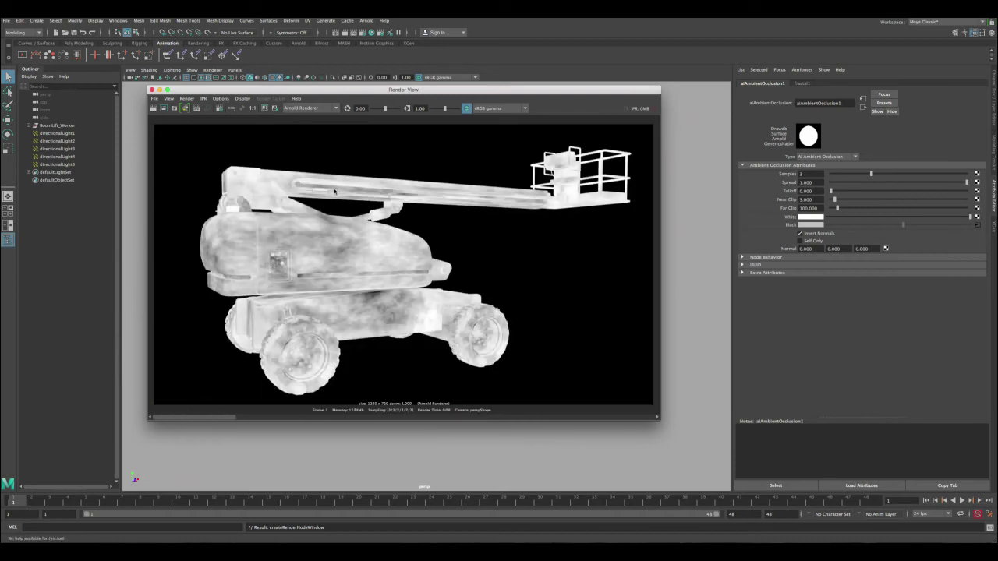
Step: Flip through the stored renders to compare the different Near Clip results
left_click(238, 417)
left_click(349, 417)
left_click(327, 417)
left_click(311, 417)
left_click(294, 417)
left_click(195, 417)
Step: Compare the white AO render with the colour beauty render, toggling the AO layer's visibility
left_click_drag(220, 418, 676, 385)
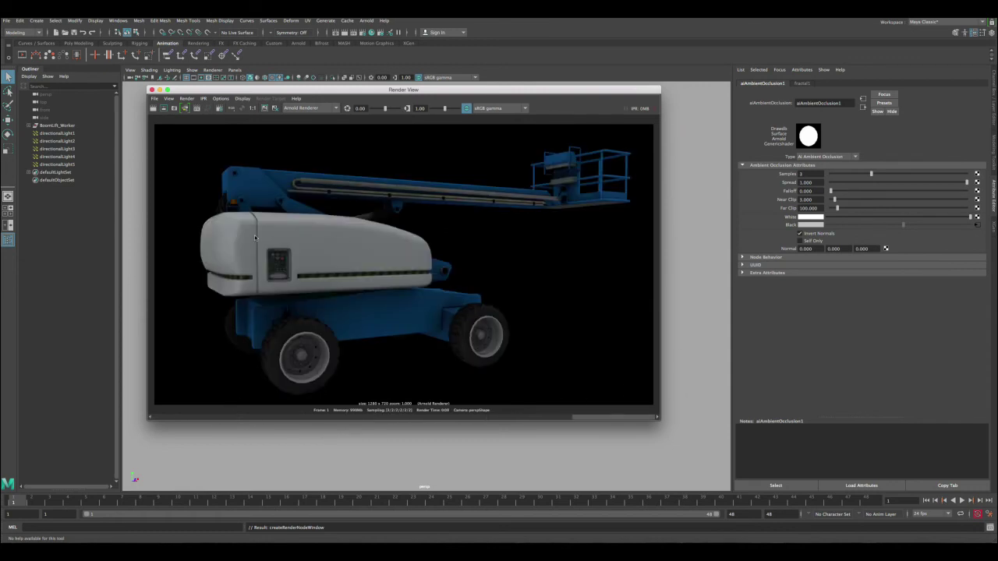
left_click(204, 417)
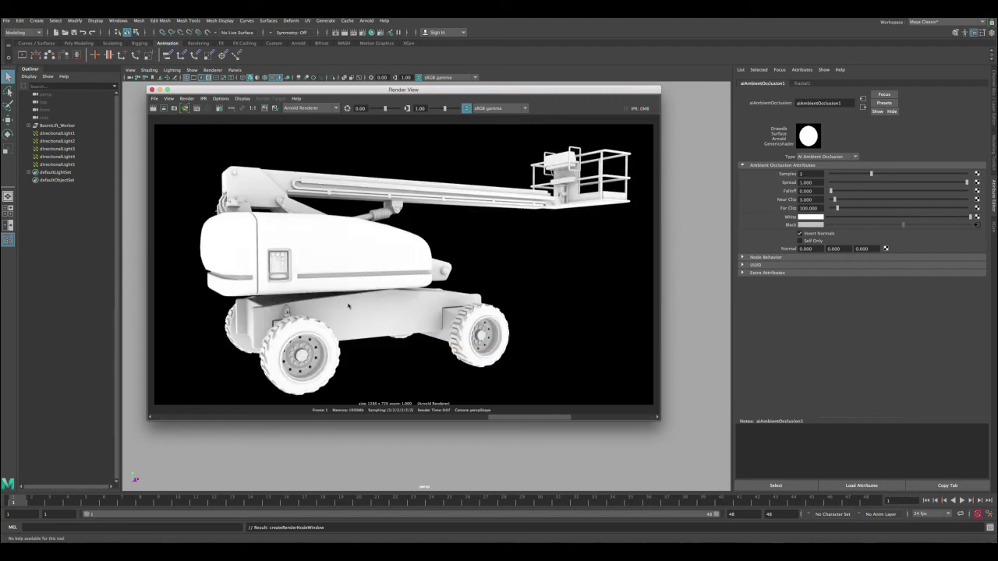
left_click(511, 418)
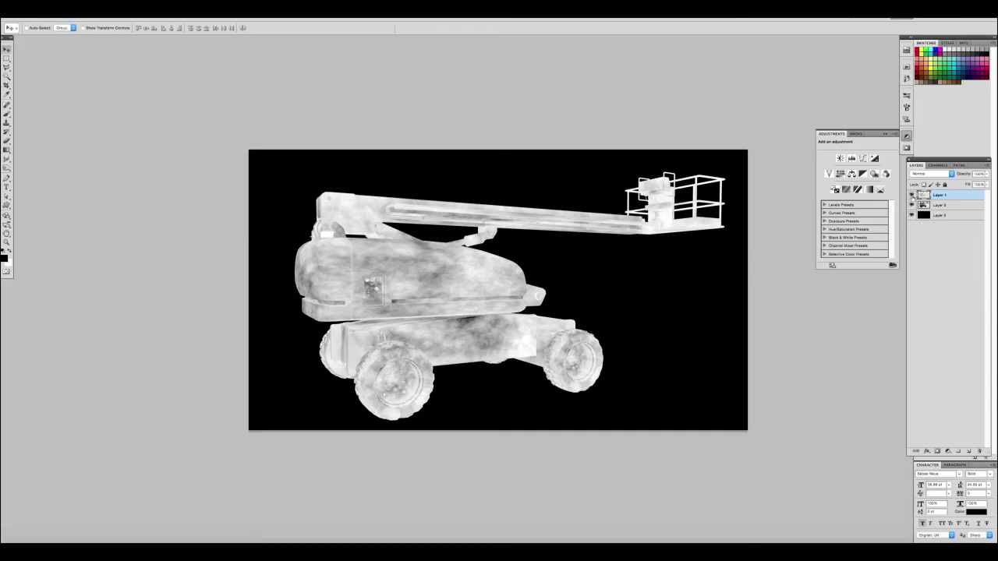
left_click(911, 194)
left_click(911, 194)
left_click(911, 194)
left_click(911, 194)
left_click(912, 194)
left_click(911, 205)
left_click(912, 204)
left_click(911, 194)
left_click(931, 174)
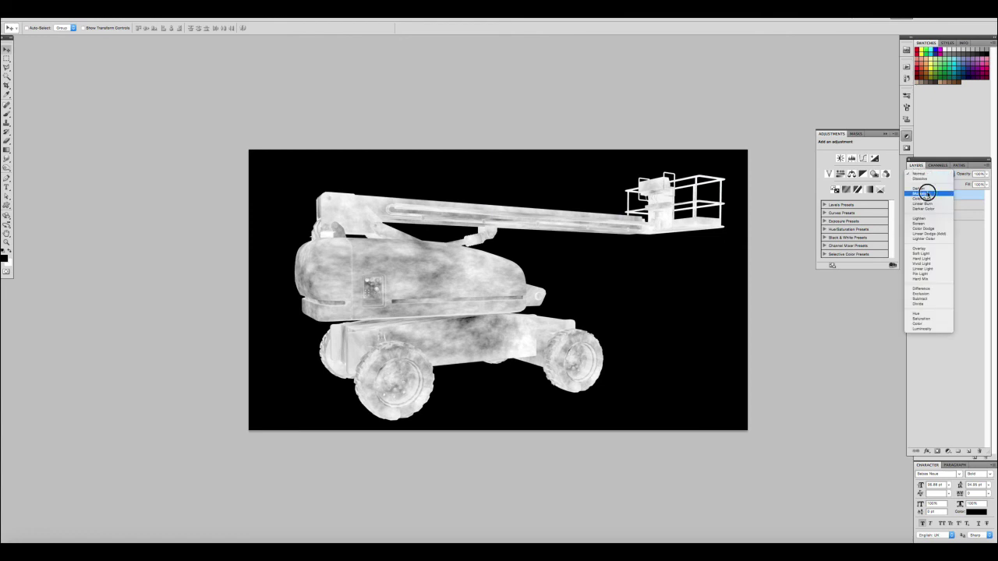
left_click(921, 193)
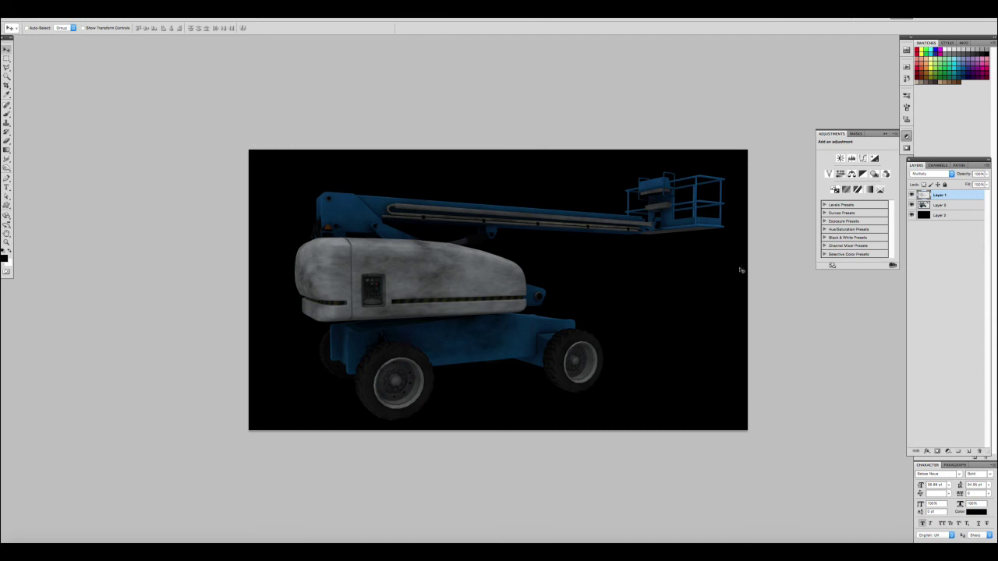
left_click(913, 195)
left_click(912, 195)
left_click(912, 195)
left_click(913, 195)
mouse_move(986, 174)
left_mouse_down()
mouse_move(958, 183)
mouse_move(987, 184)
left_mouse_up()
left_click(920, 173)
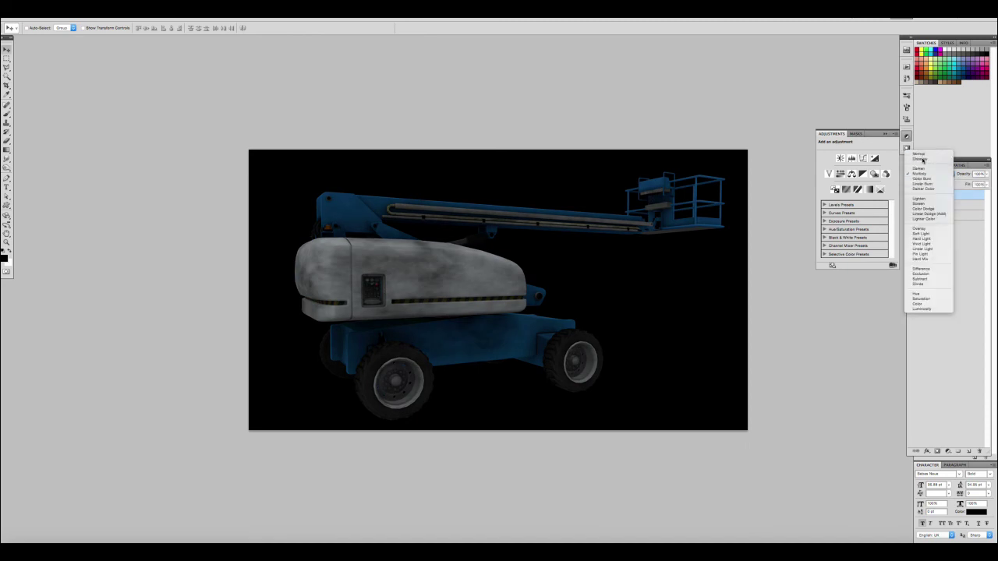
left_click(920, 155)
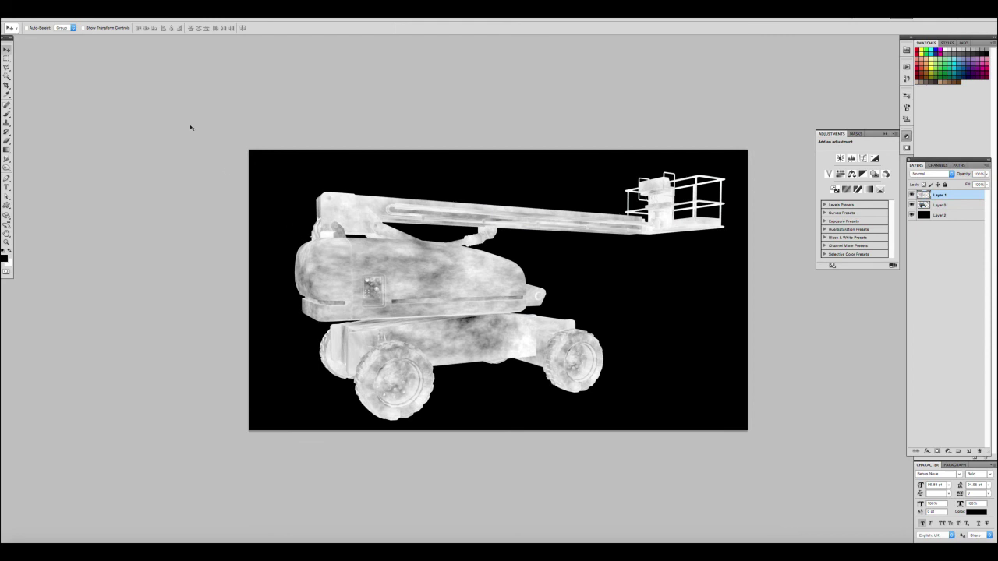
Step: Apply a midtone Color Balance of +37, -29, -18 to tint the AO layer warm brown
left_click(98, 10)
mouse_move(109, 29)
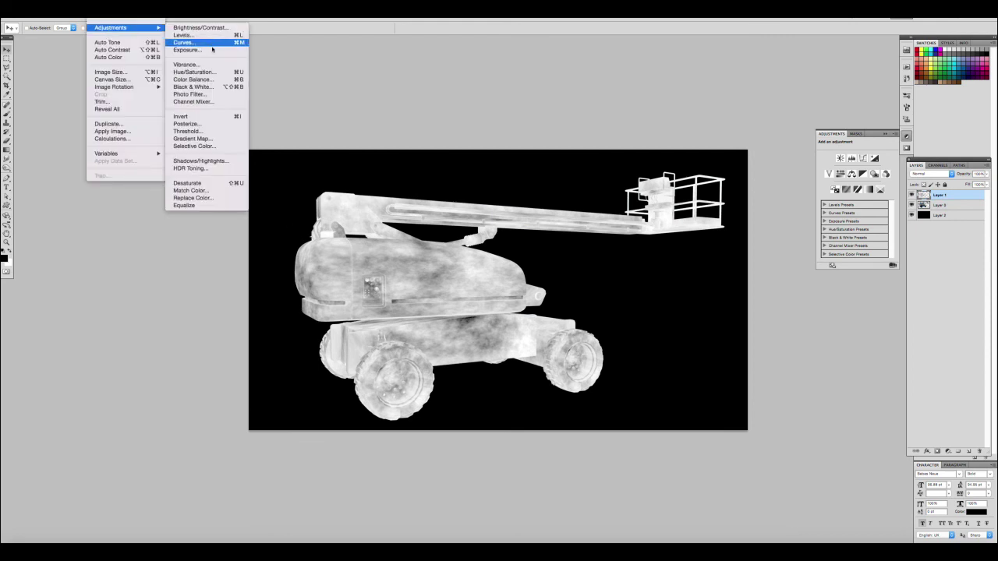
left_click(208, 79)
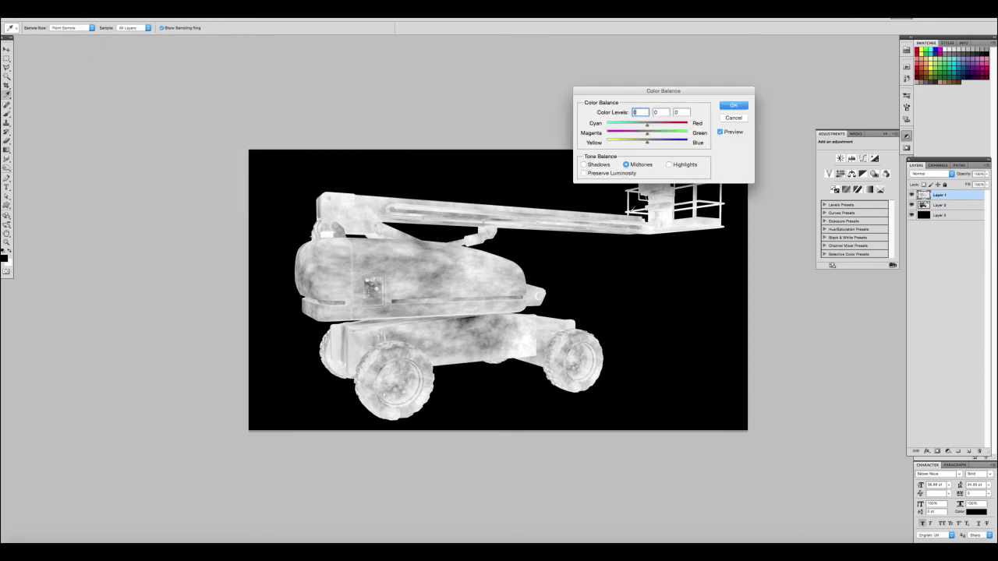
left_click_drag(648, 126, 652, 125)
left_click(647, 134)
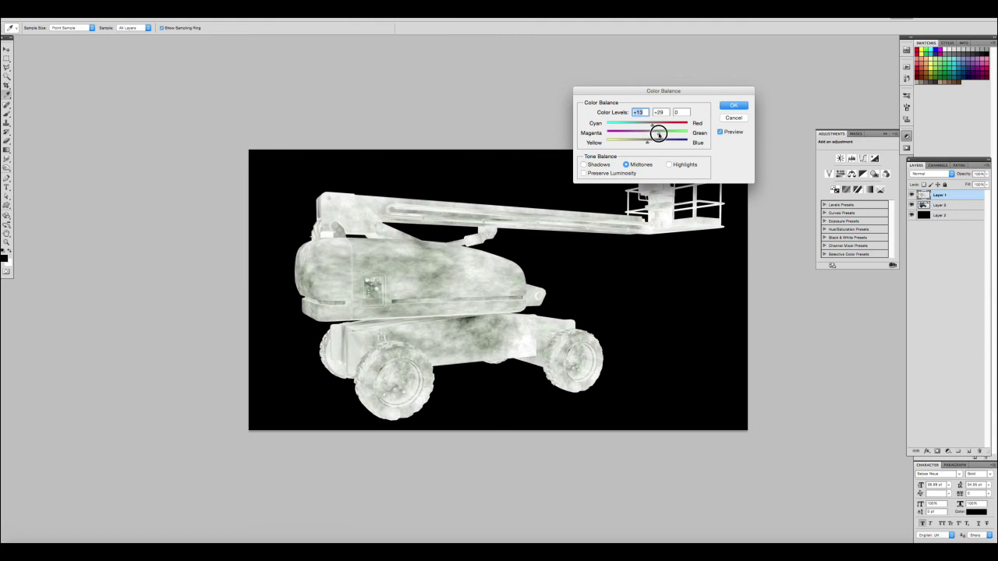
mouse_move(657, 134)
left_mouse_down()
mouse_move(640, 142)
mouse_move(661, 125)
left_mouse_up()
left_click(720, 132)
left_click(720, 131)
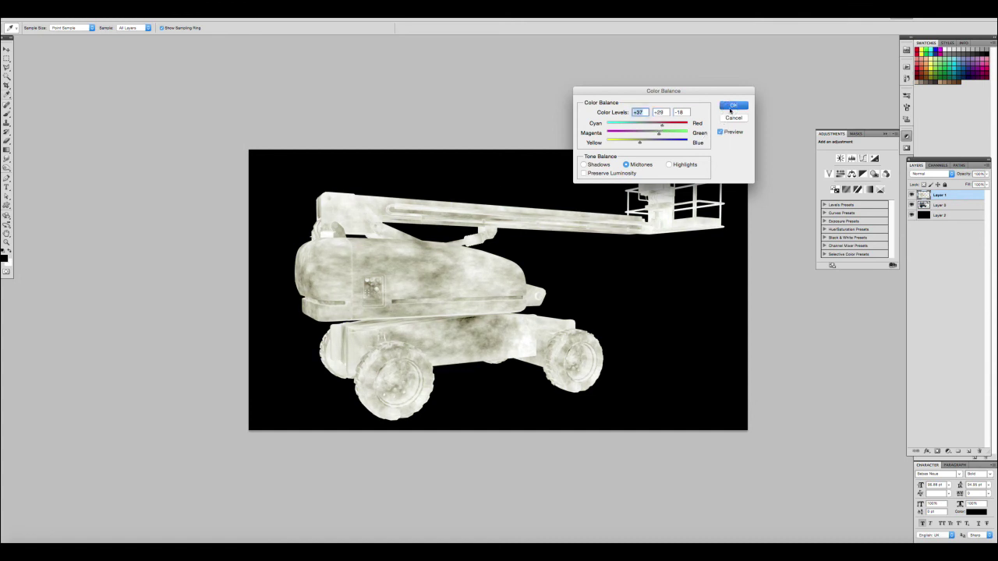
left_click(731, 107)
Step: Set the tinted AO layer to Multiply at about 61% opacity
left_click(930, 174)
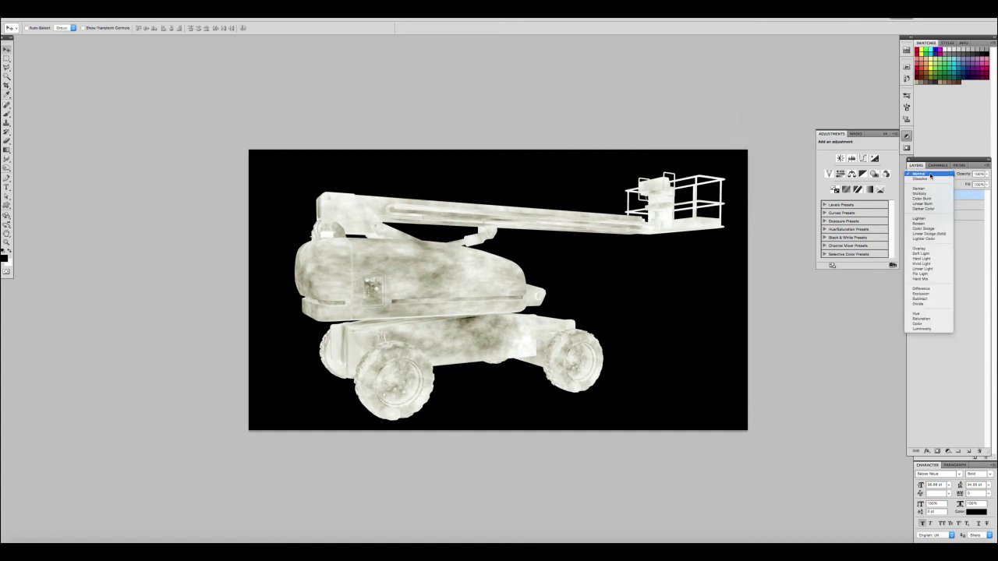
left_click(930, 200)
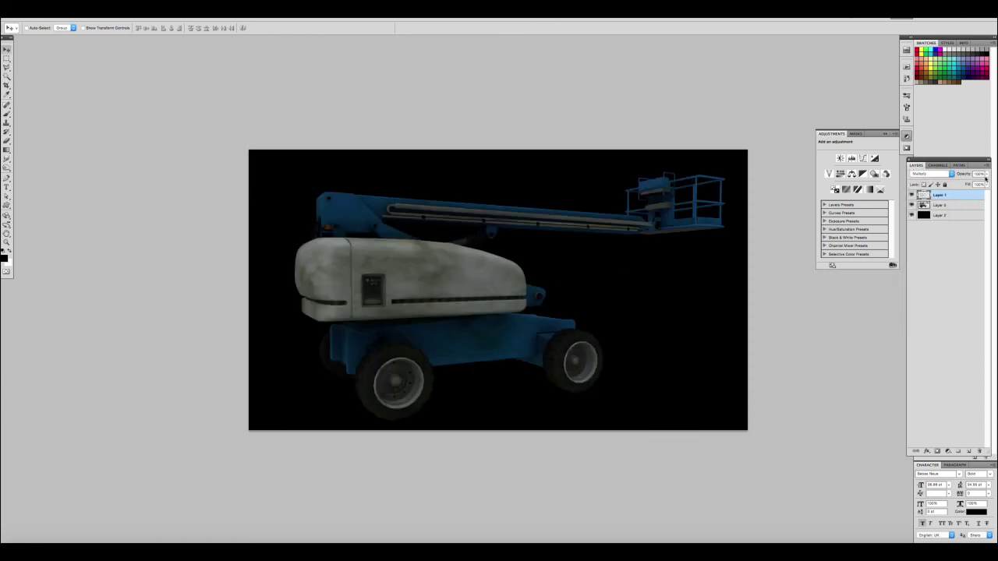
left_click(987, 174)
mouse_move(986, 183)
left_mouse_down()
mouse_move(963, 184)
mouse_move(980, 183)
left_mouse_up()
left_click(952, 227)
Step: Toggle the AO layer on and off to compare the render with and without dirt
left_click(912, 194)
left_click(911, 194)
left_click(912, 194)
left_click(911, 194)
left_click(911, 194)
left_click(912, 194)
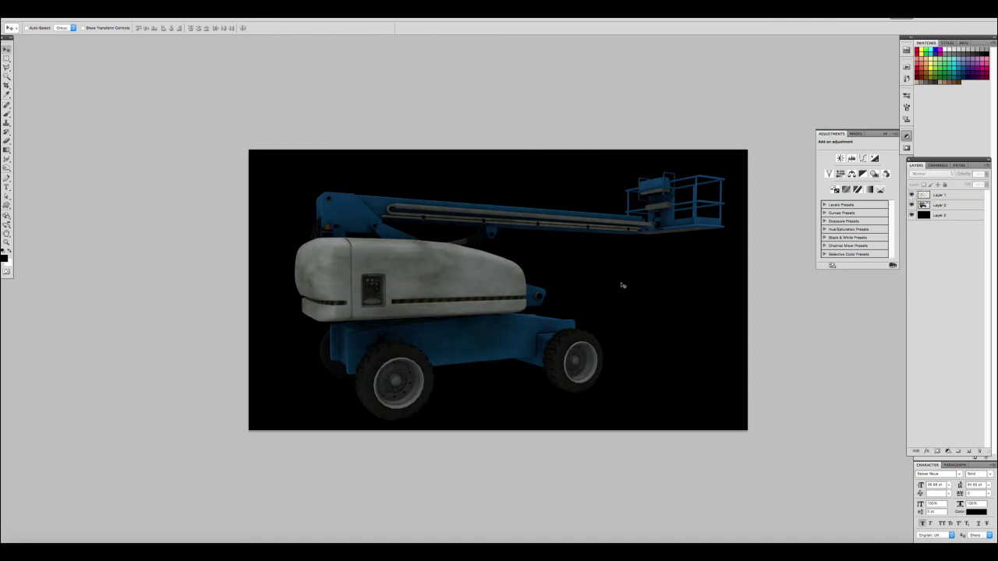
left_click(913, 195)
left_click(912, 195)
left_click(912, 195)
left_click(912, 195)
left_click(912, 195)
left_click(912, 195)
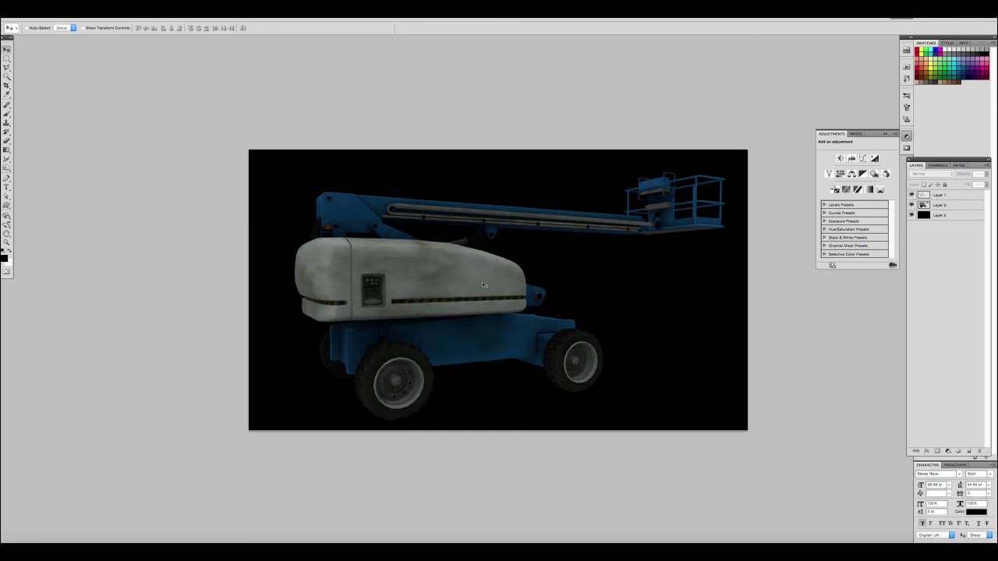